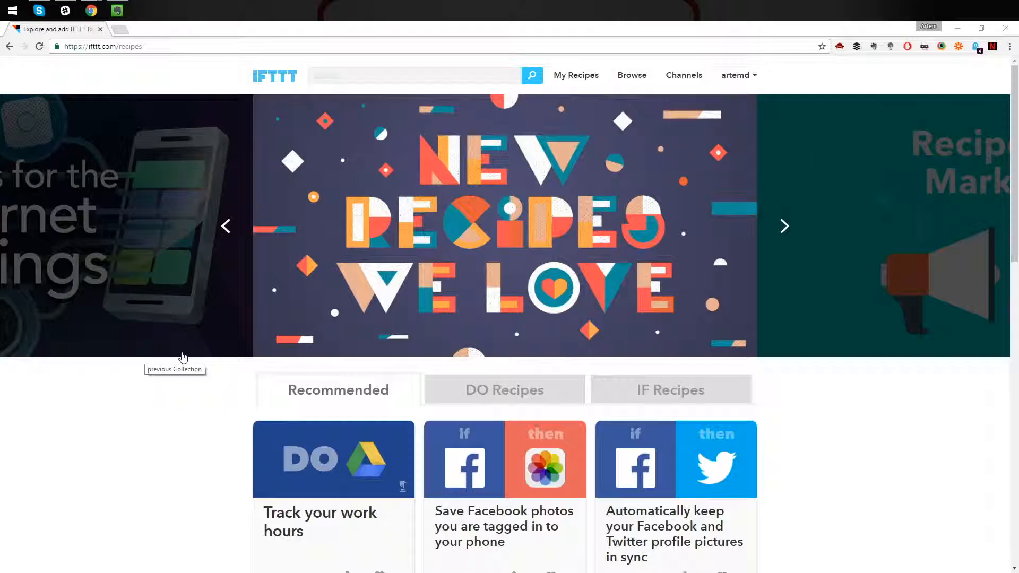
# Open the personal IF recipes page and look through the list of existing recipes.
pyautogui.click(350, 402)
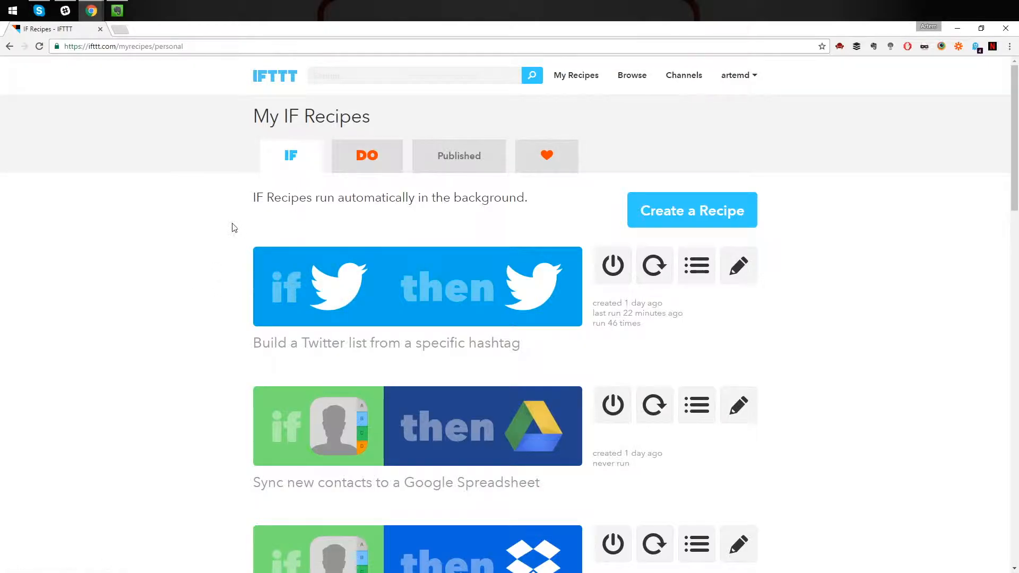
pyautogui.scroll(-3, 213, 255)
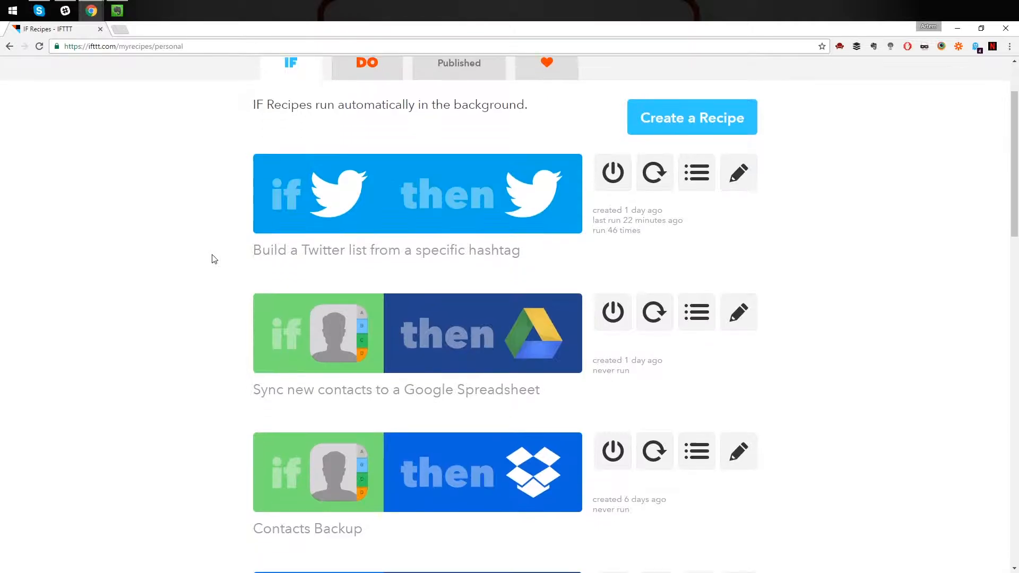
pyautogui.scroll(-1, 200, 250)
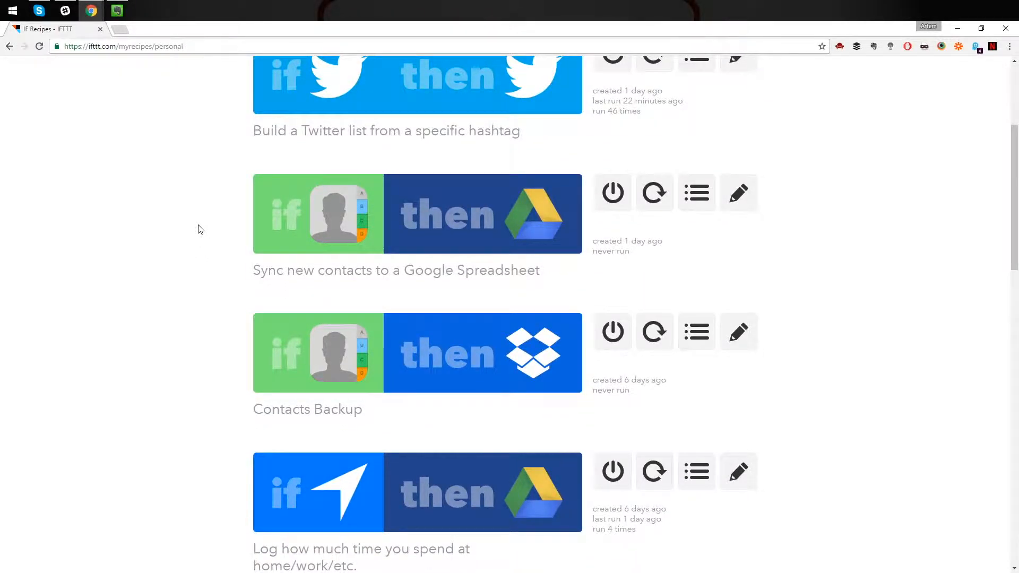
pyautogui.scroll(-3, 189, 257)
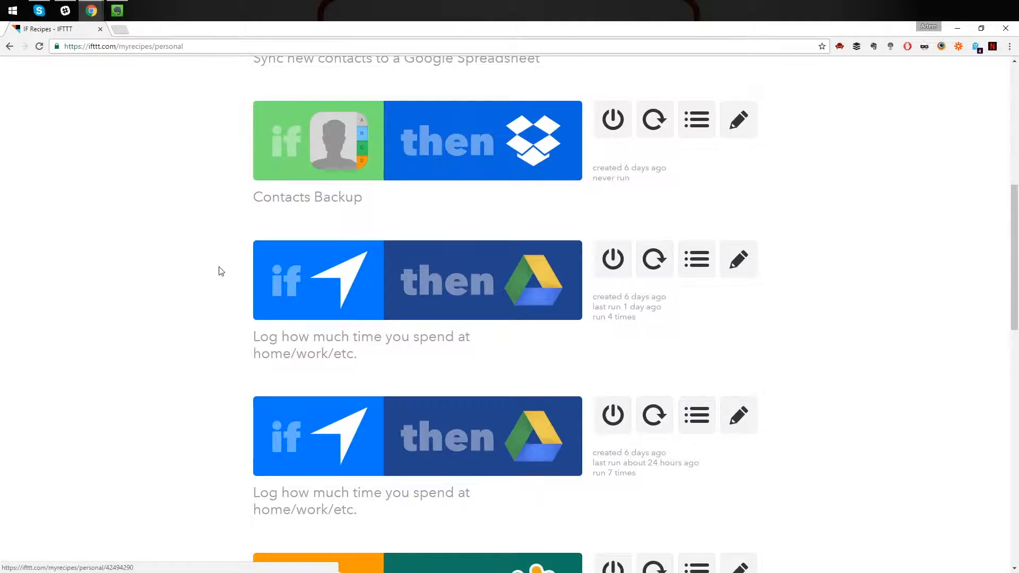
pyautogui.scroll(-3, 212, 264)
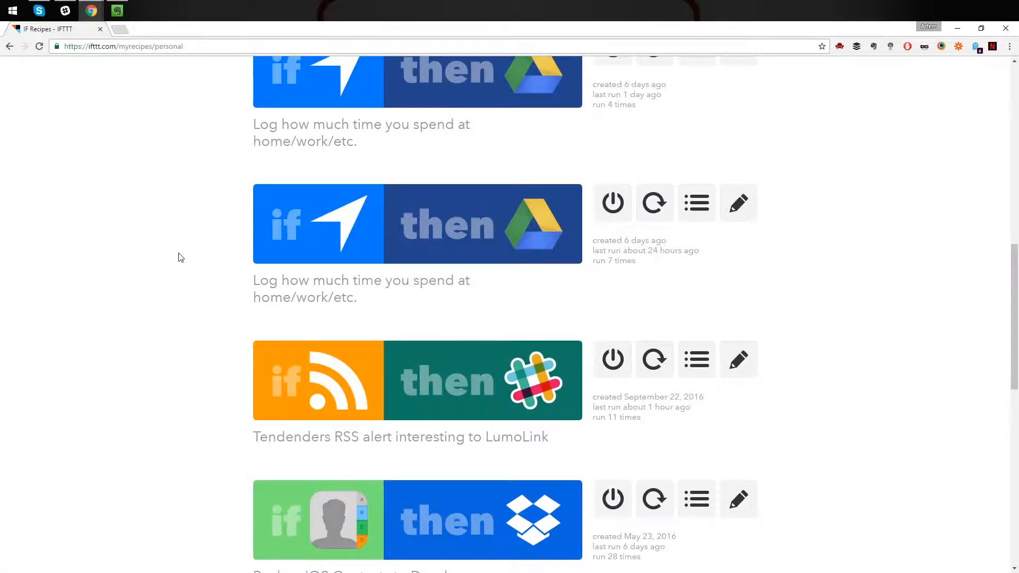
pyautogui.scroll(-2, 177, 257)
pyautogui.scroll(-2, 212, 264)
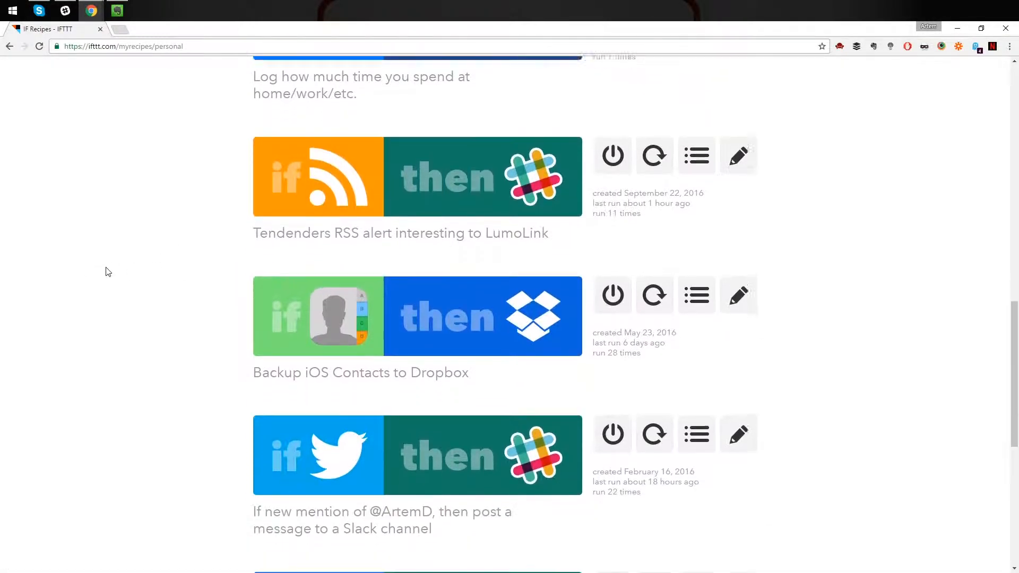
pyautogui.scroll(-3, 132, 260)
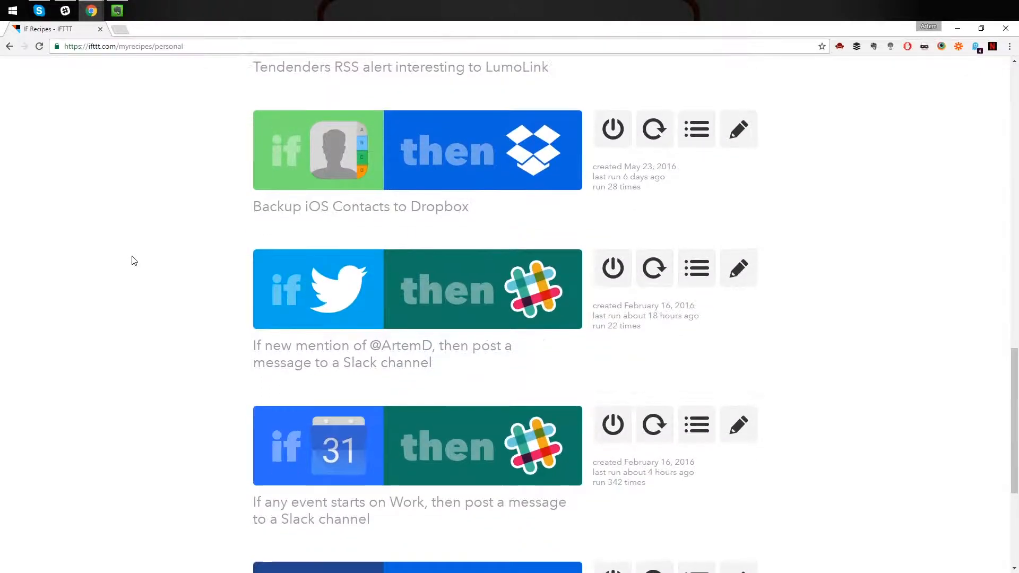
pyautogui.scroll(12, 137, 260)
pyautogui.scroll(6, 138, 259)
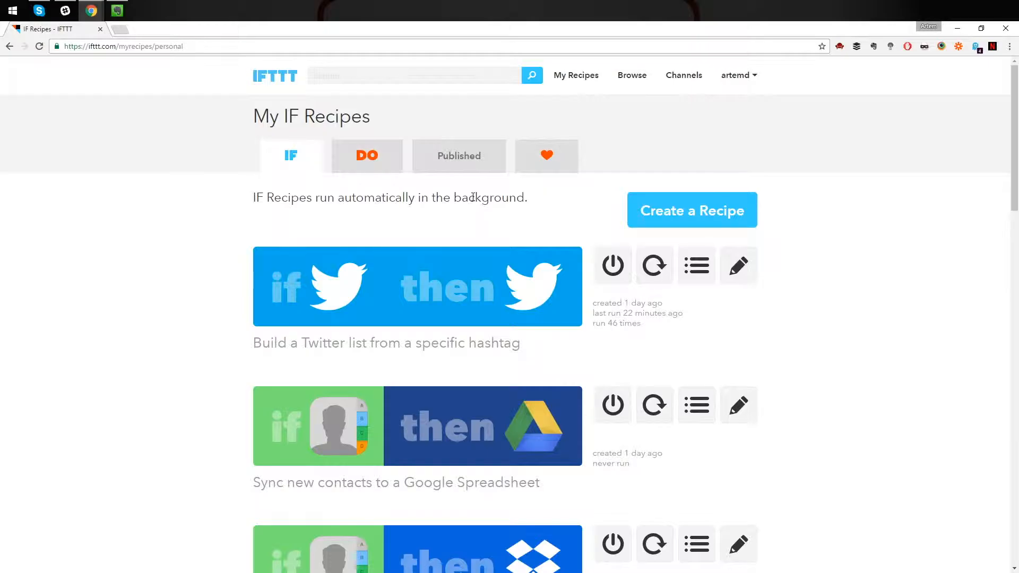
# Start creating a new recipe and choose Buffer as its trigger channel.
pyautogui.click(693, 210)
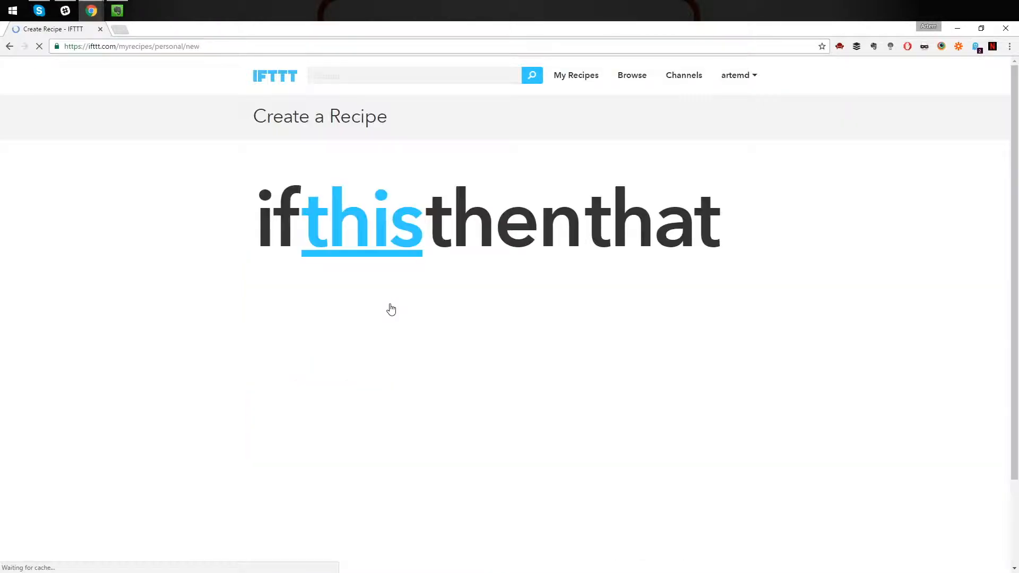
pyautogui.click(344, 227)
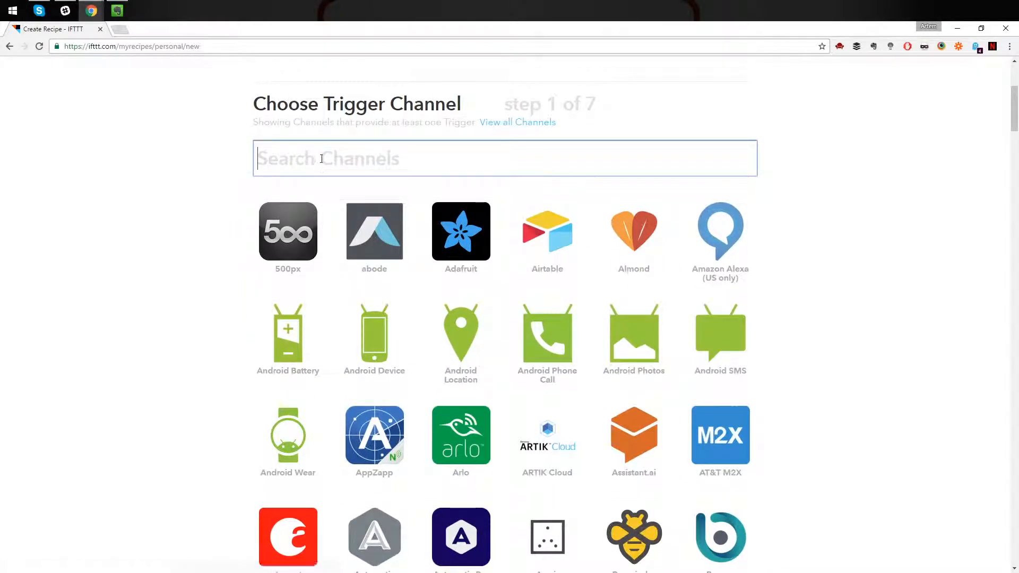
pyautogui.scroll(-5, 394, 334)
pyautogui.scroll(10, 392, 334)
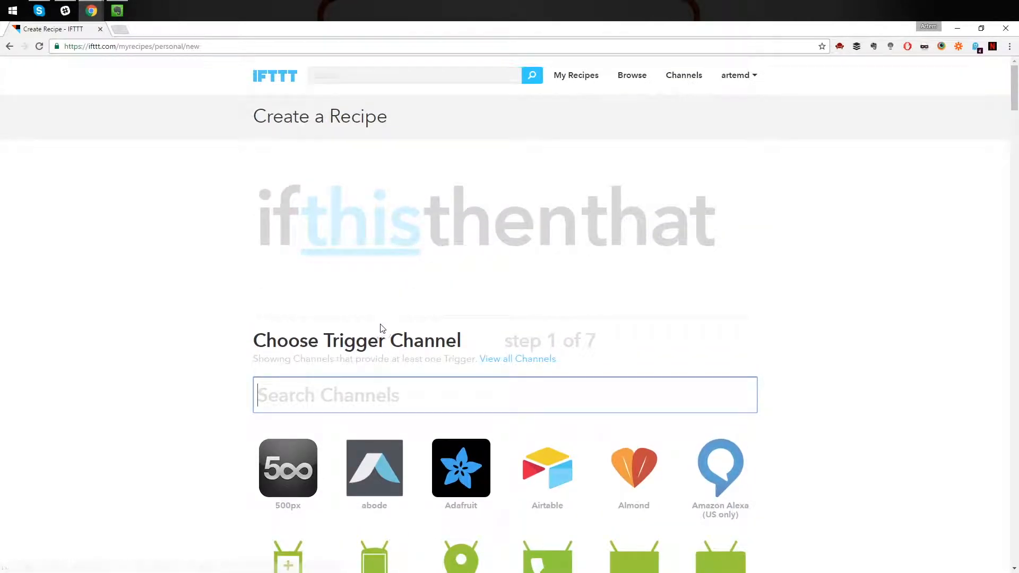
pyautogui.scroll(-5, 356, 336)
pyautogui.scroll(-5, 431, 351)
pyautogui.scroll(7, 421, 349)
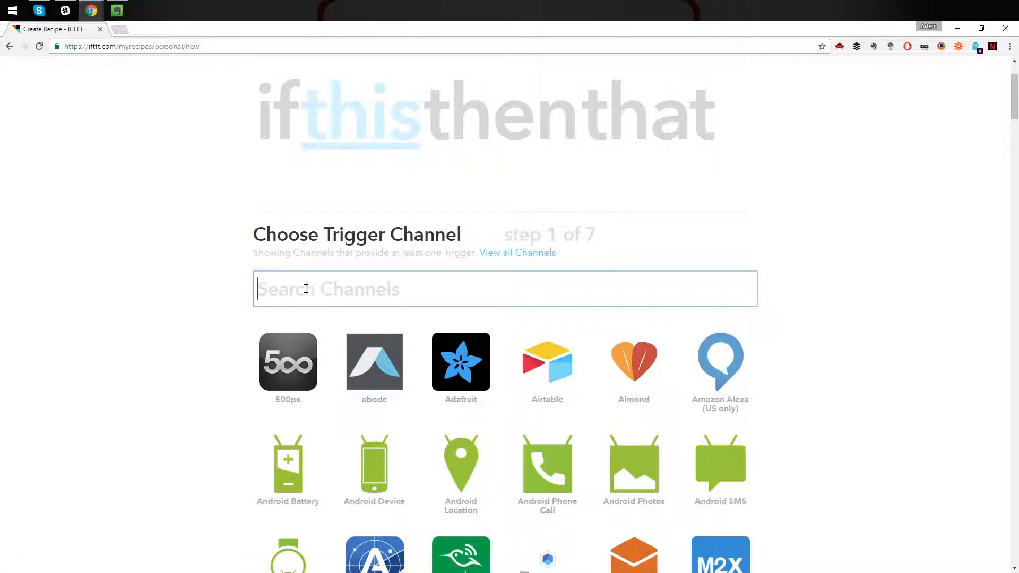
pyautogui.write('buff')
pyautogui.click(316, 368)
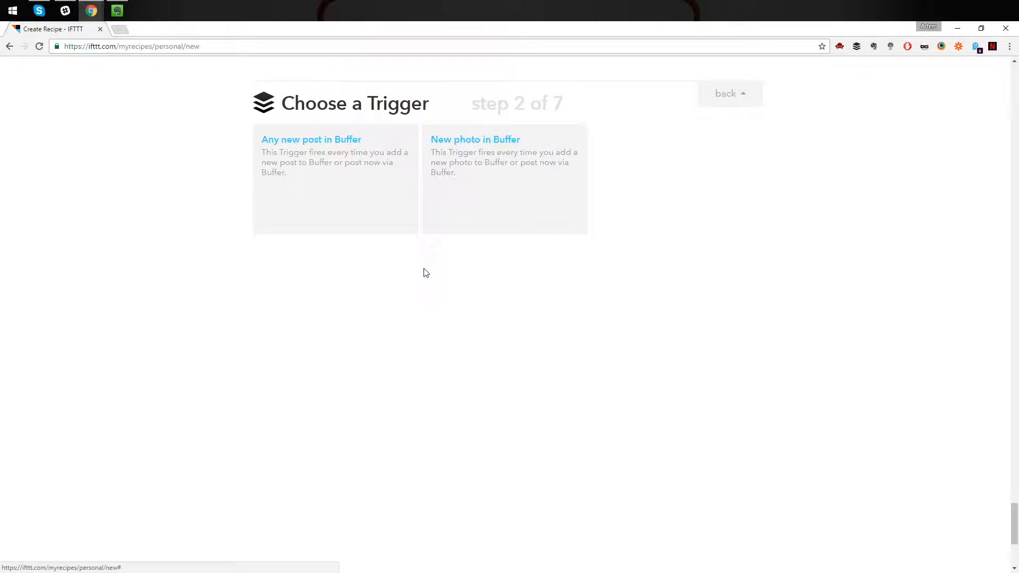
# Choose "Any new post in Buffer" as the trigger and create it.
pyautogui.click(324, 159)
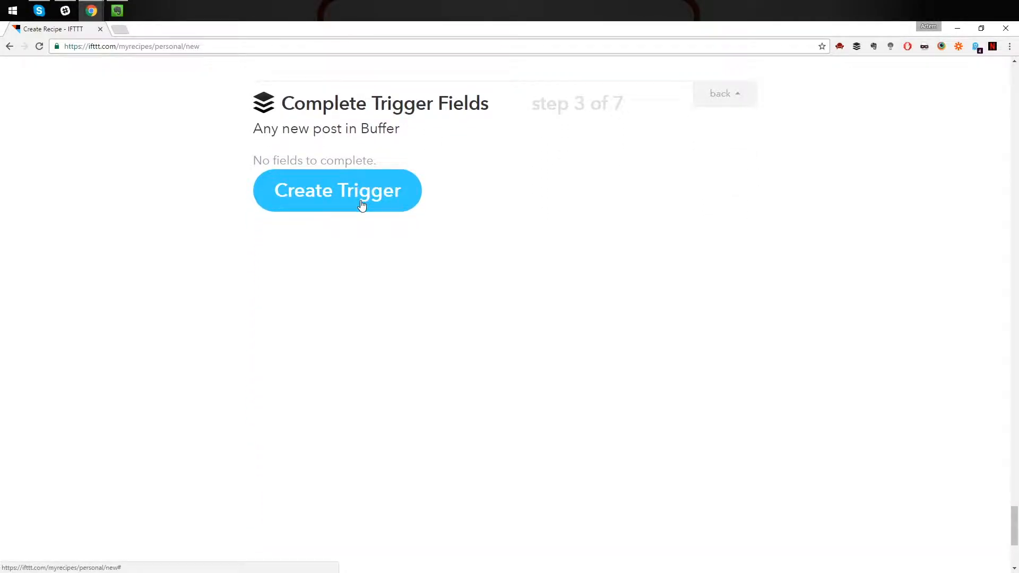
pyautogui.scroll(9, 364, 203)
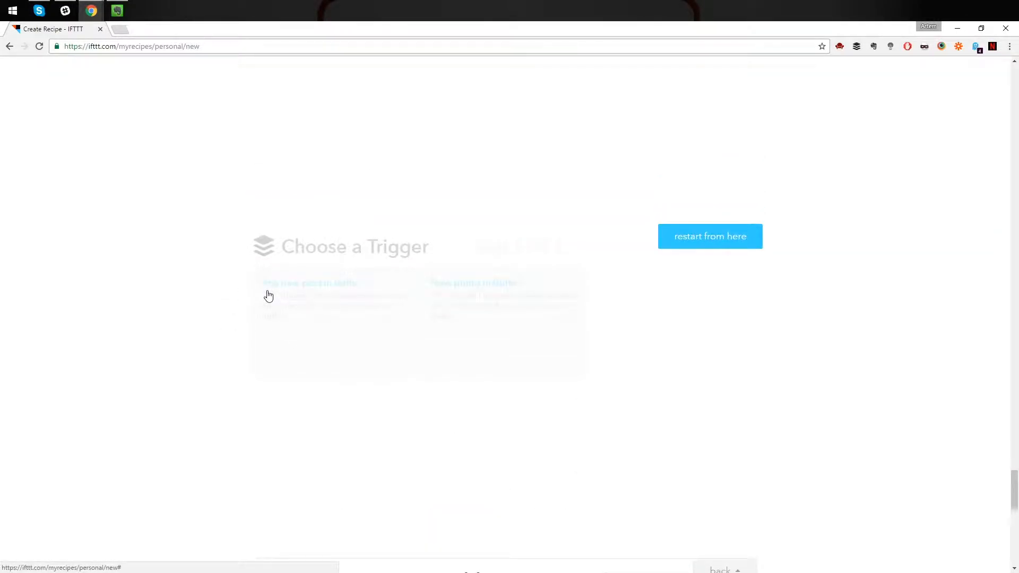
pyautogui.scroll(-5, 348, 350)
pyautogui.scroll(-2, 358, 344)
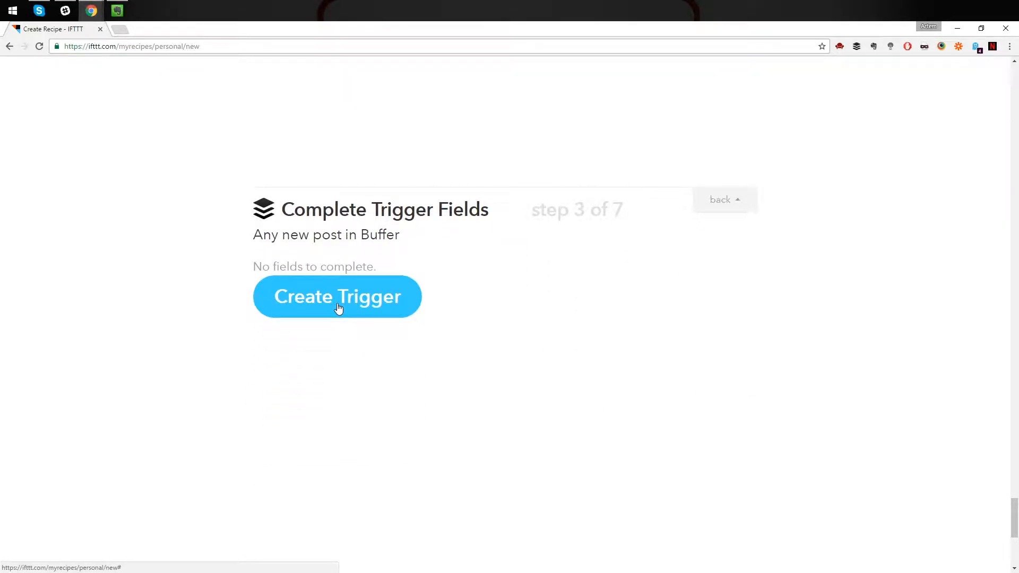
pyautogui.click(339, 309)
# Choose Google Calendar as the recipe's action channel with the "Quick add event" action.
pyautogui.click(641, 179)
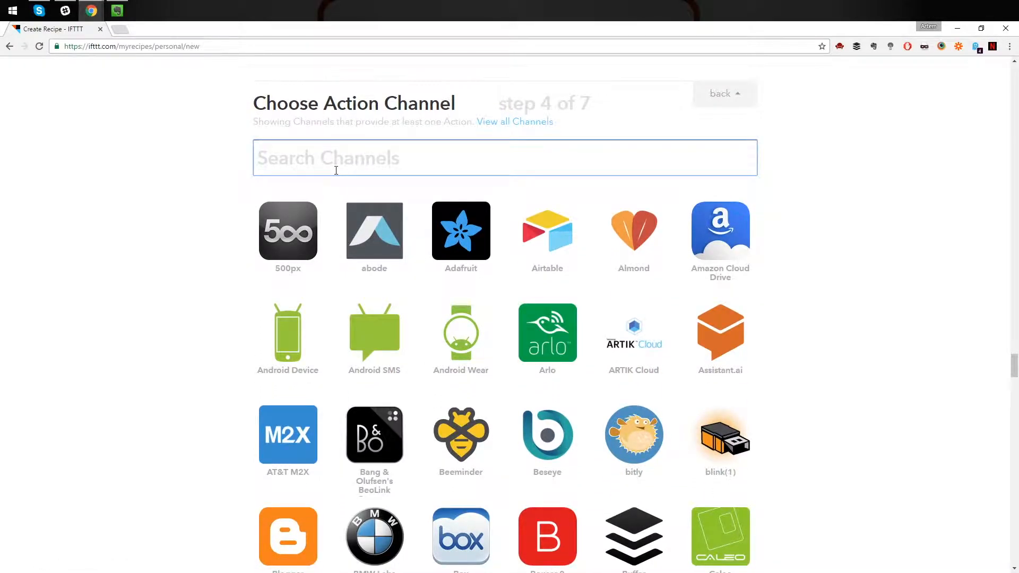
pyautogui.write('cal')
pyautogui.click(376, 235)
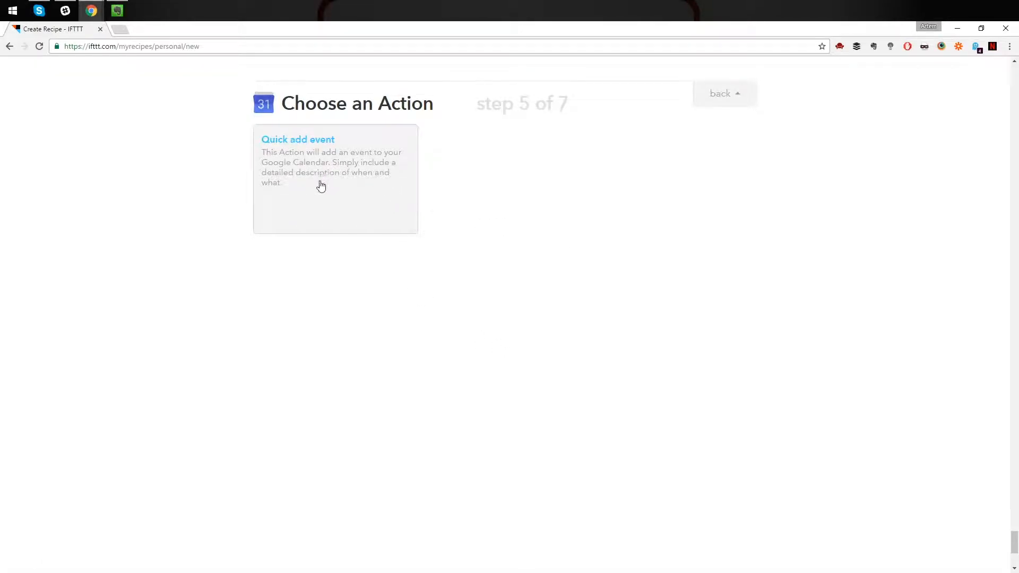
pyautogui.click(320, 180)
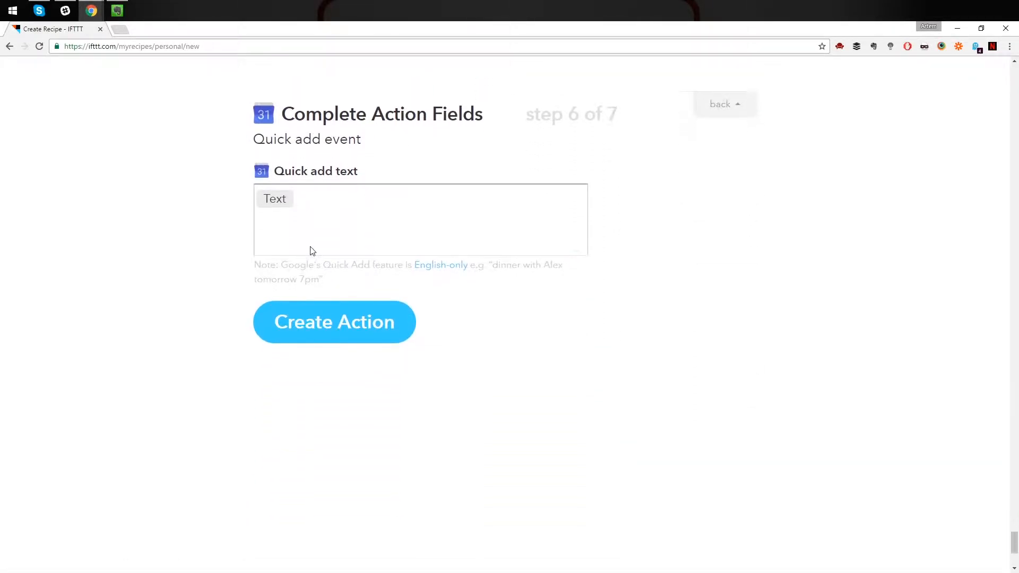
# Replace the quick add text with the DueAt ingredient followed by an empty pair of double quotes.
pyautogui.click(311, 205)
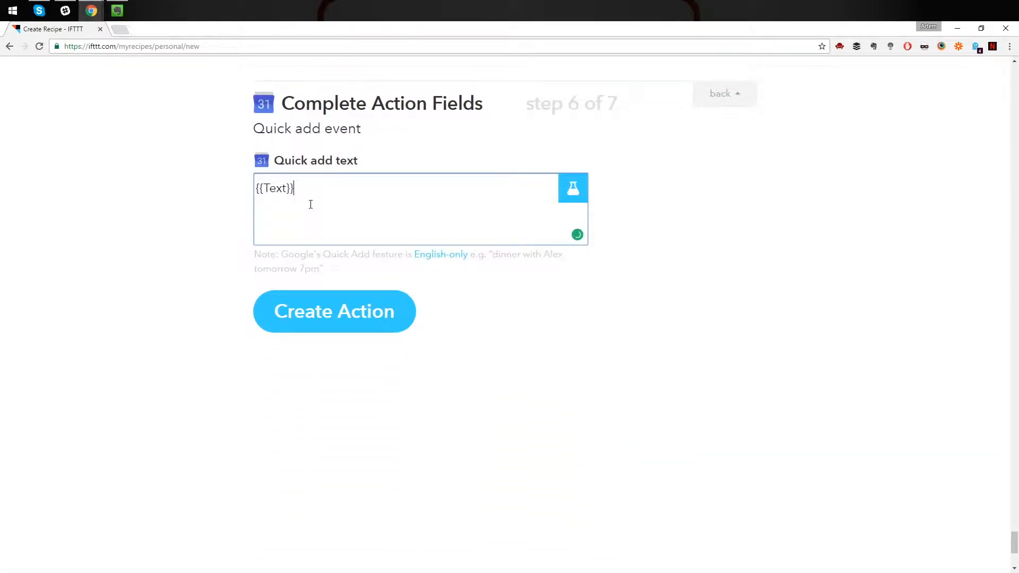
pyautogui.hotkey('ctrl', 'a')
pyautogui.press('BackSpace')
pyautogui.click(582, 188)
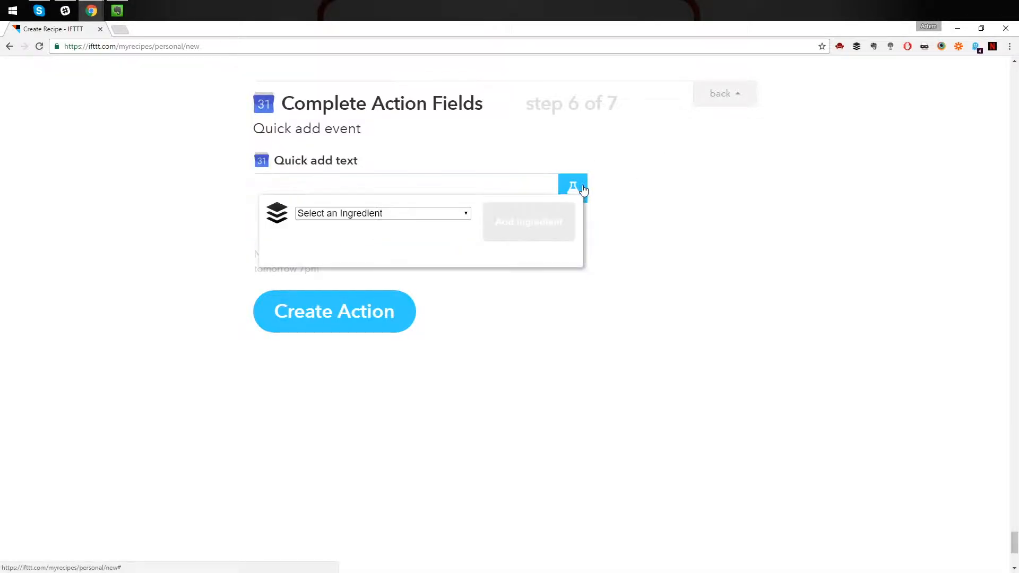
pyautogui.click(380, 213)
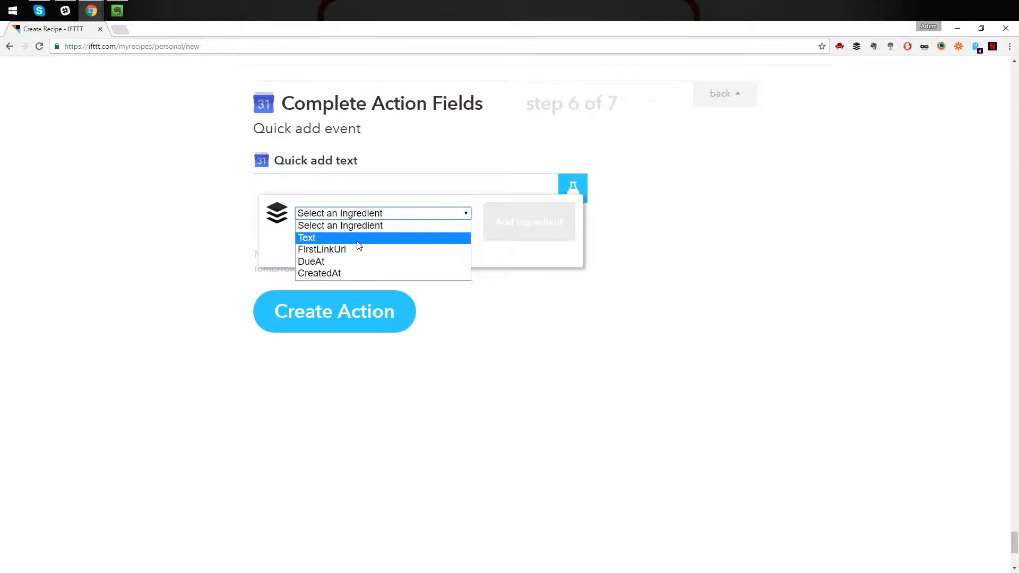
pyautogui.click(353, 262)
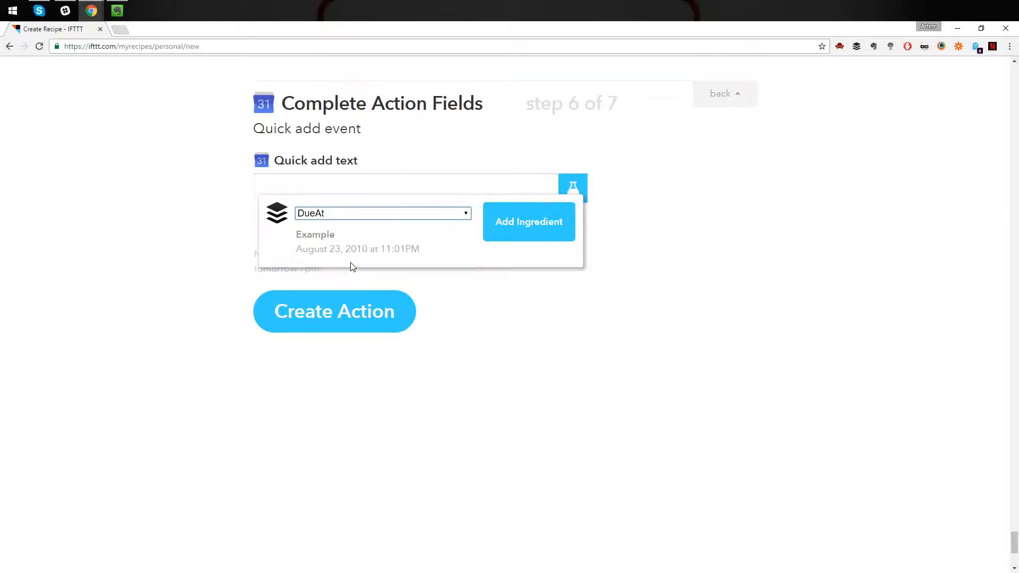
pyautogui.click(520, 229)
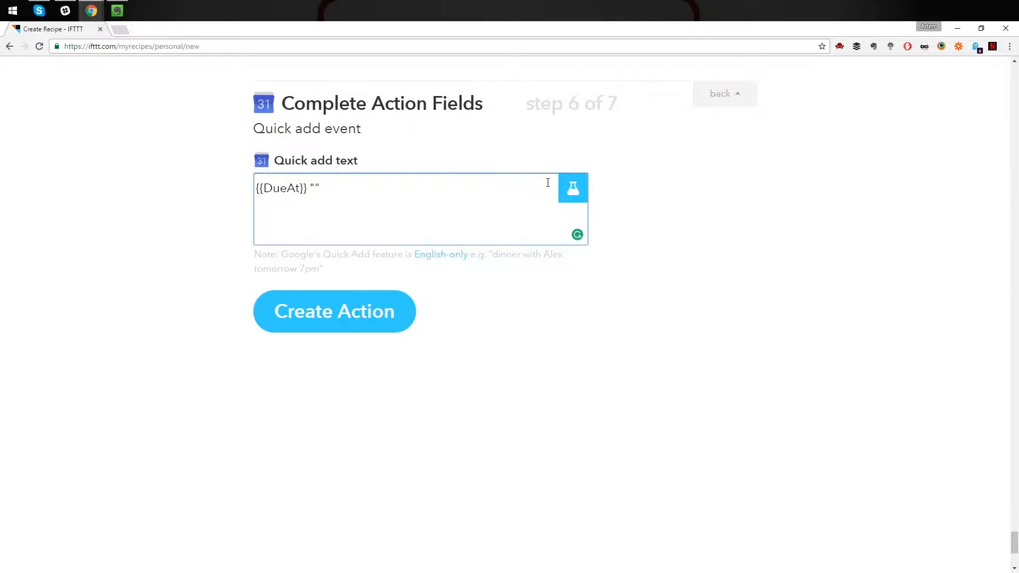
# Insert the Text ingredient between the double quotes in the quick add text.
pyautogui.click(572, 190)
pyautogui.click(359, 212)
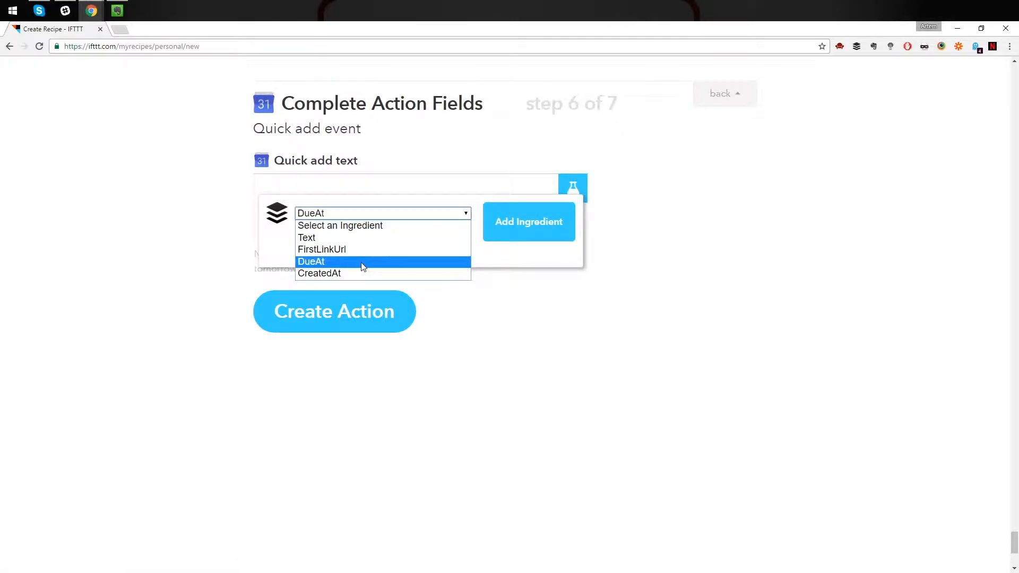
pyautogui.click(341, 238)
pyautogui.click(531, 234)
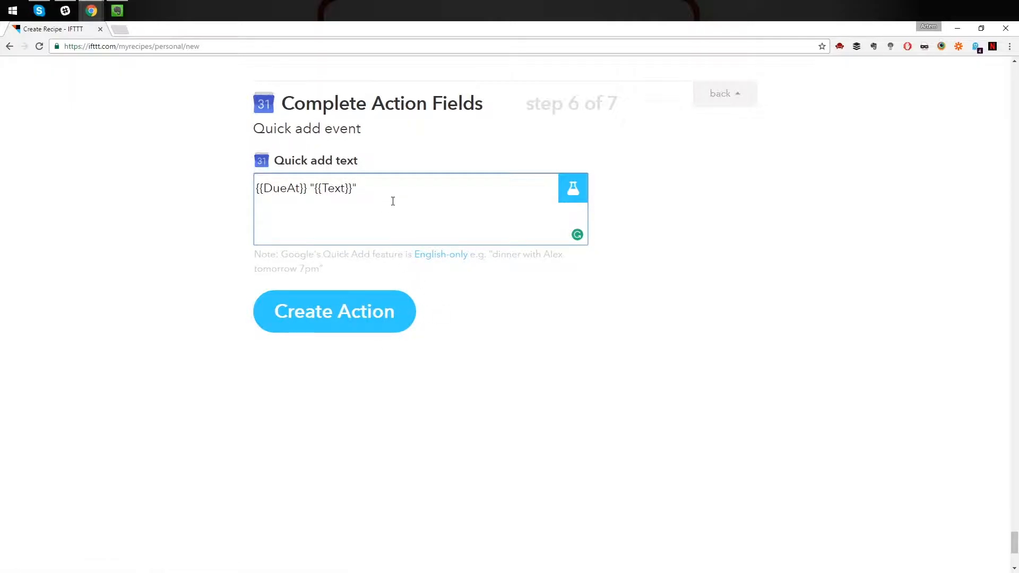
# Examine the DueAt and quoted Text ingredients in the quick add text.
pyautogui.moveTo(308, 189); pyautogui.dragTo(237, 186)
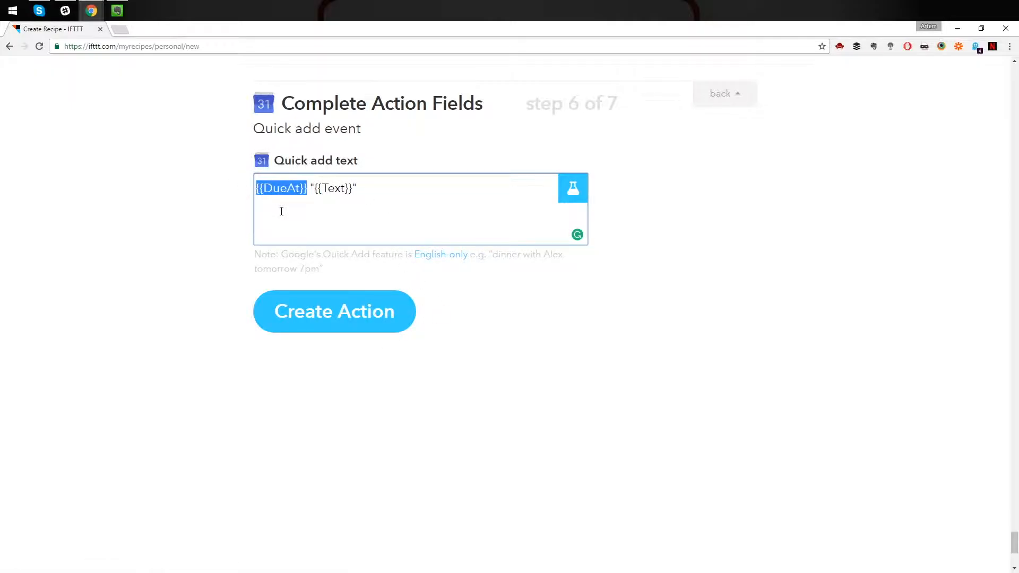
pyautogui.click(307, 188)
pyautogui.moveTo(307, 188); pyautogui.dragTo(245, 185)
pyautogui.moveTo(353, 188); pyautogui.dragTo(315, 187)
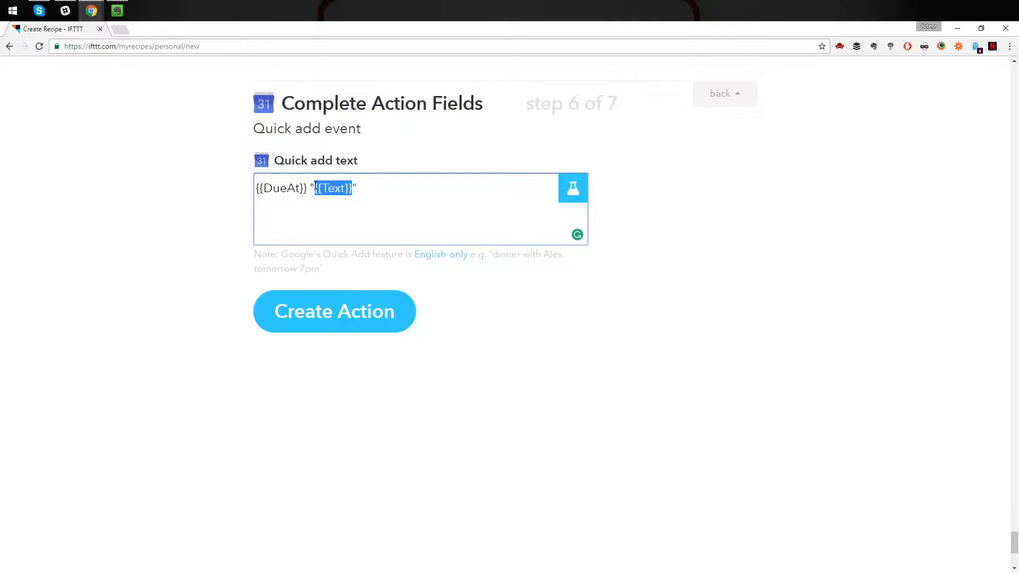
pyautogui.moveTo(374, 188); pyautogui.dragTo(360, 160)
pyautogui.click(367, 204)
pyautogui.moveTo(371, 189); pyautogui.dragTo(312, 188)
pyautogui.click(371, 193)
# Create the calendar action, enable notifications when the recipe runs, and create the recipe.
pyautogui.click(329, 324)
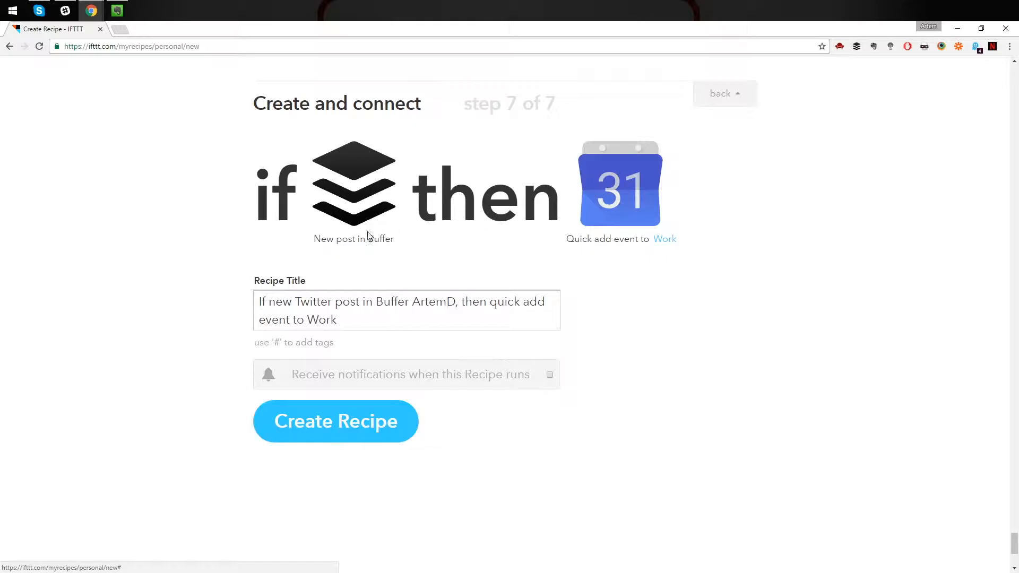
pyautogui.click(550, 375)
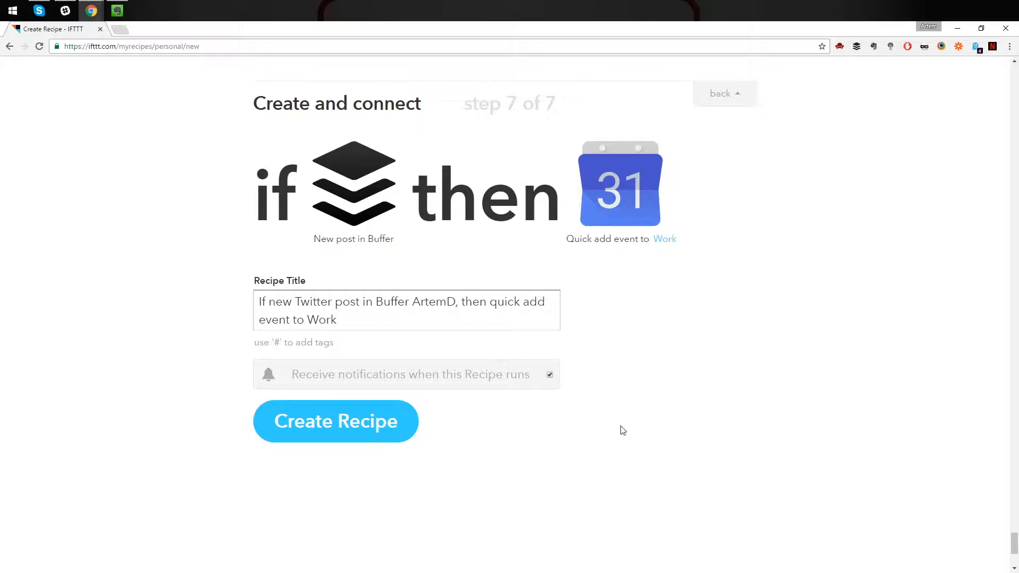
pyautogui.click(388, 420)
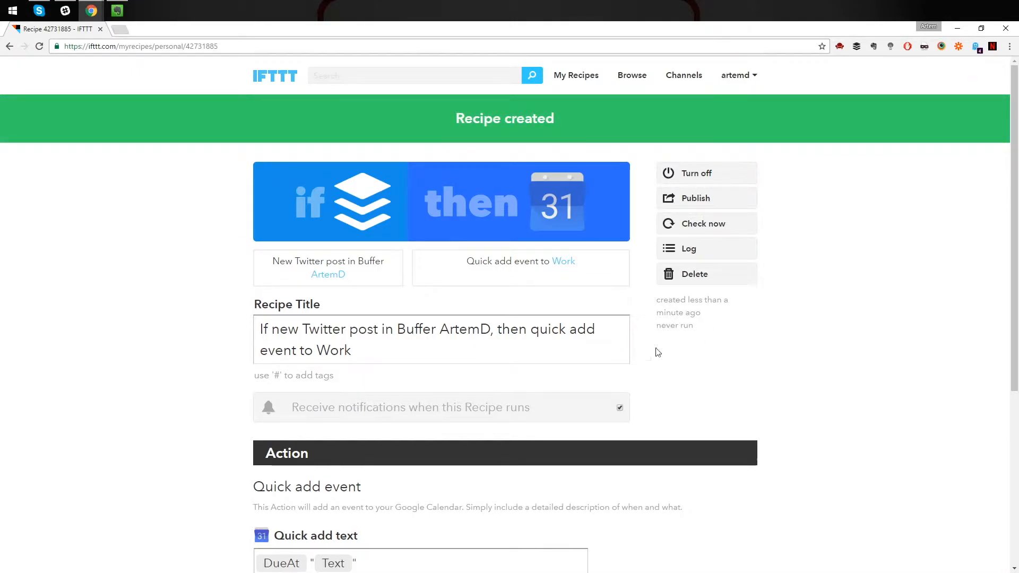
# Review the new Buffer to Google Calendar recipe's details and turn the recipe off.
pyautogui.scroll(-5, 550, 387)
pyautogui.scroll(5, 555, 387)
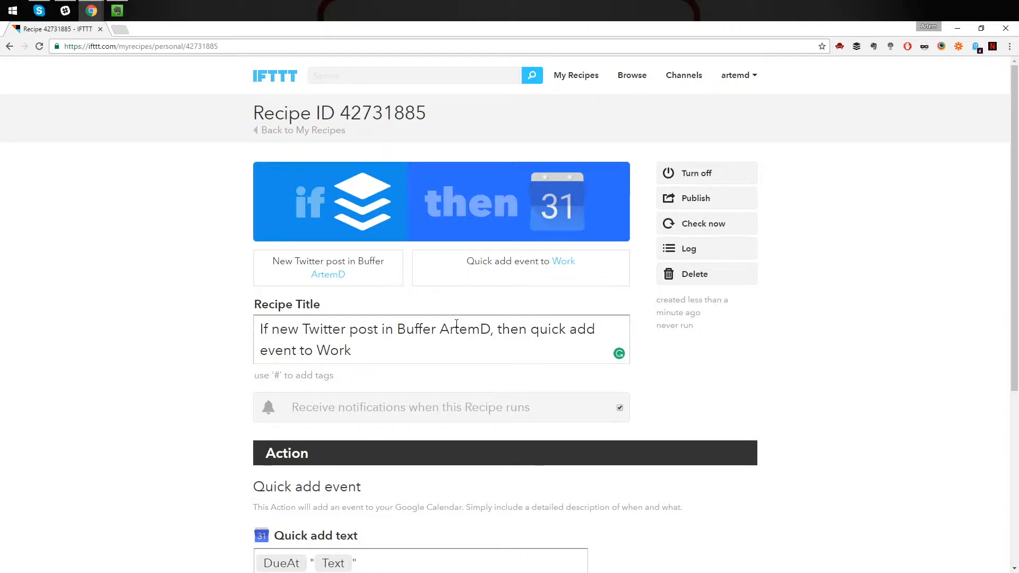
pyautogui.click(695, 173)
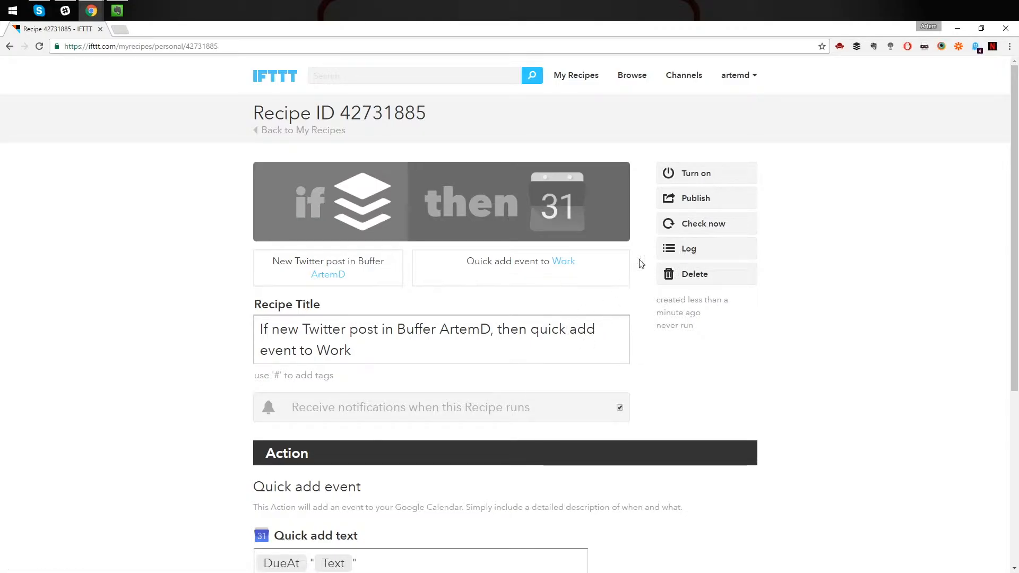
# Delete the Buffer to Google Calendar recipe and confirm the deletion.
pyautogui.scroll(-3, 637, 282)
pyautogui.scroll(3, 664, 282)
pyautogui.click(693, 278)
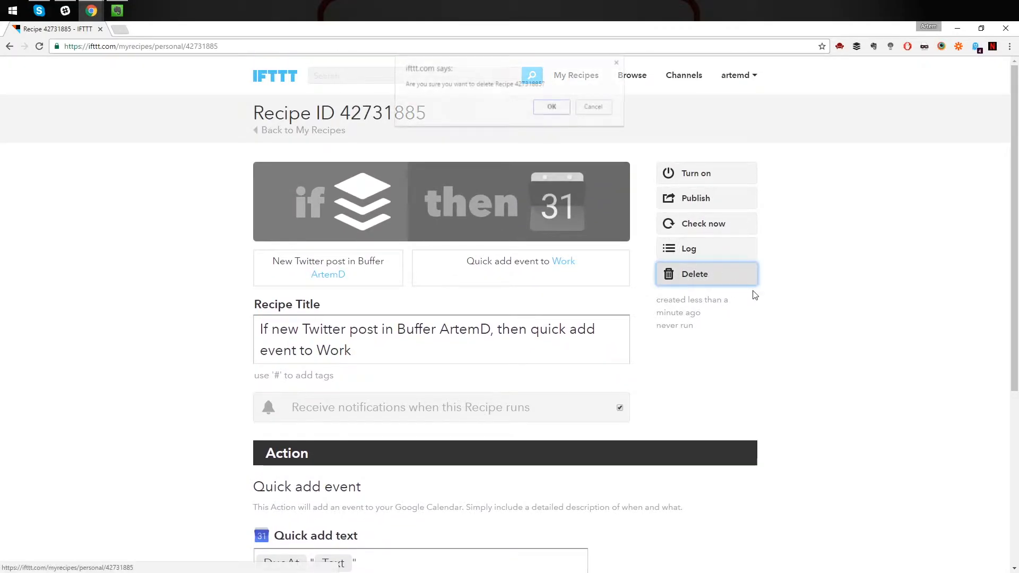
pyautogui.click(548, 107)
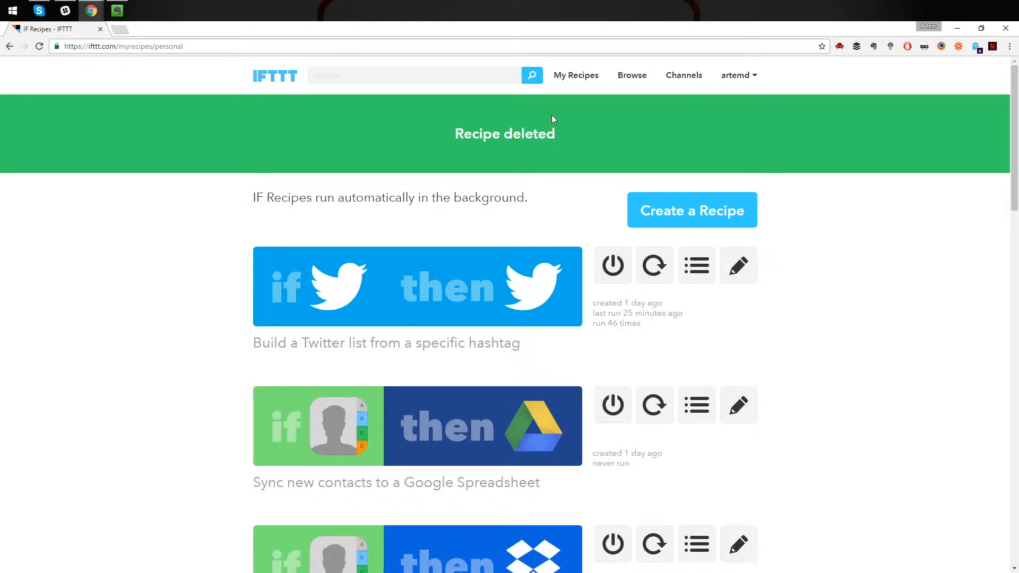
# Browse the featured recipe collections and open the Recipes for Marketers collection.
pyautogui.click(503, 243)
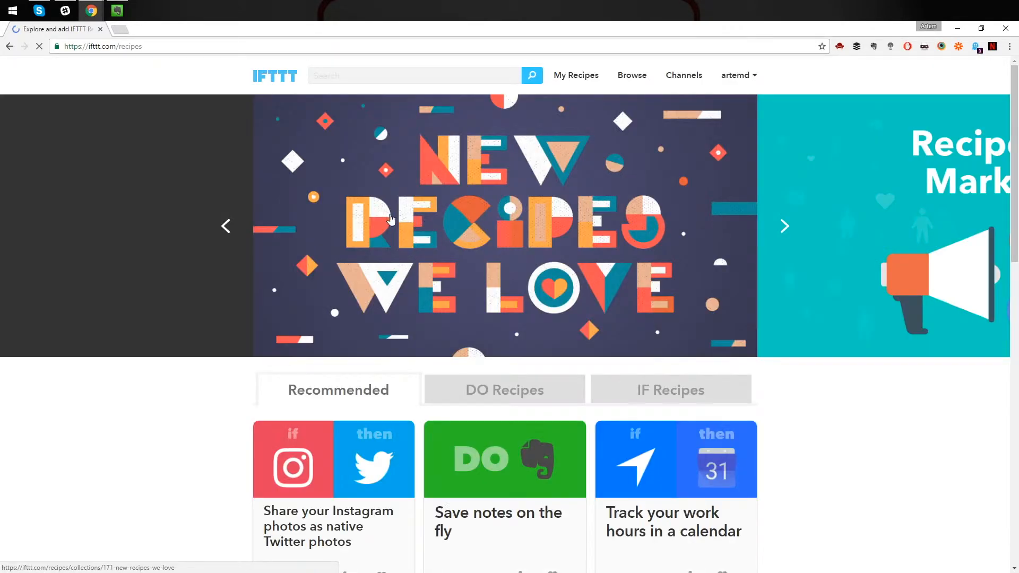
pyautogui.click(784, 228)
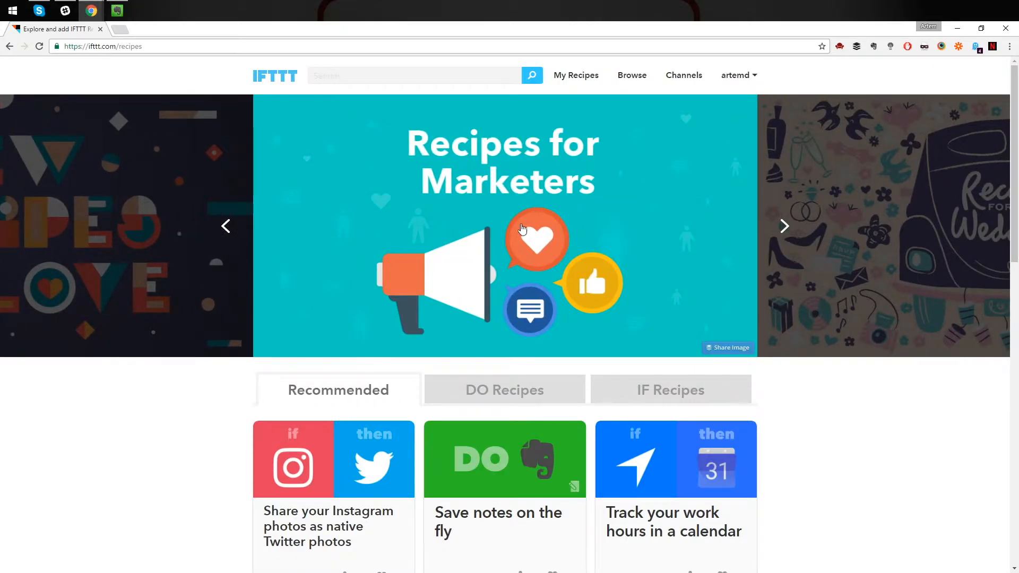
pyautogui.click(621, 218)
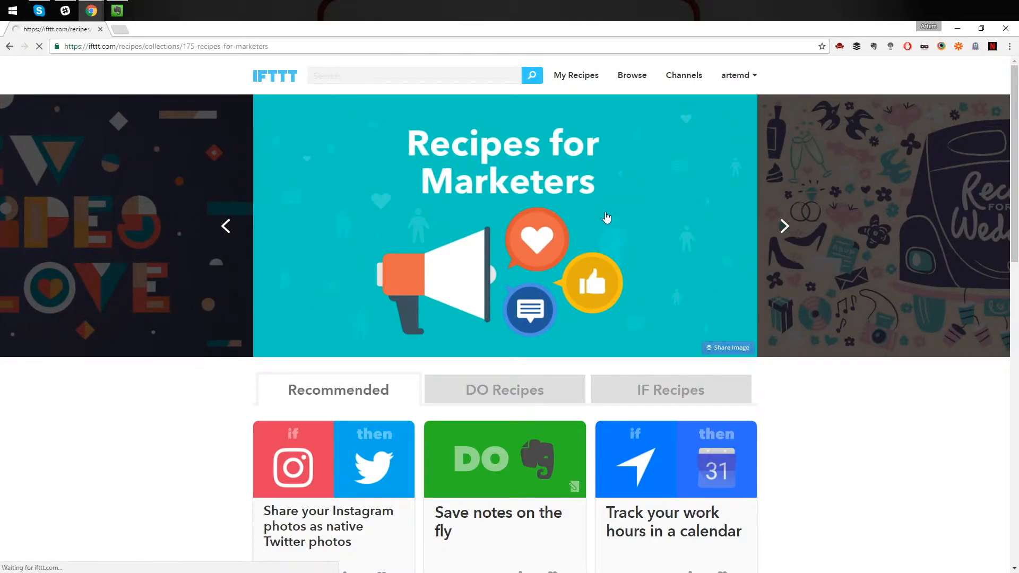
# Look through the marketing recipes and open "Get an email when your company is mentioned on Reddit".
pyautogui.scroll(-6, 529, 282)
pyautogui.scroll(-10, 527, 282)
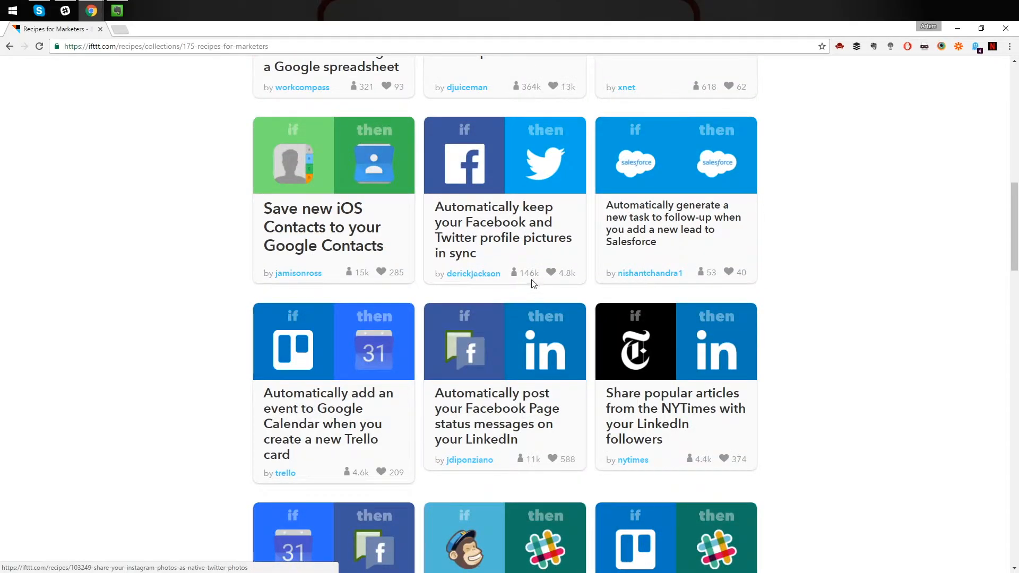
pyautogui.scroll(13, 544, 286)
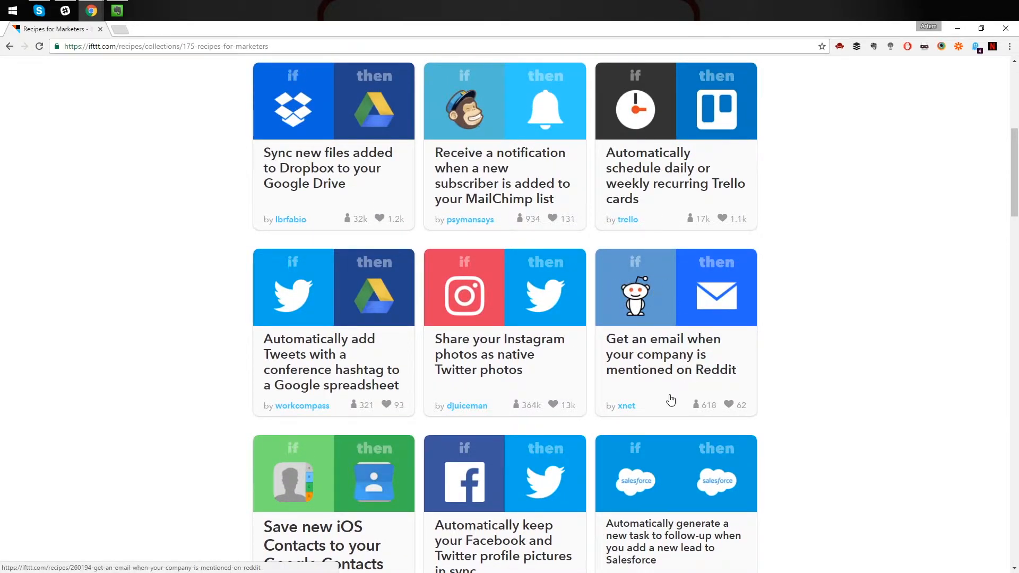
pyautogui.click(690, 306)
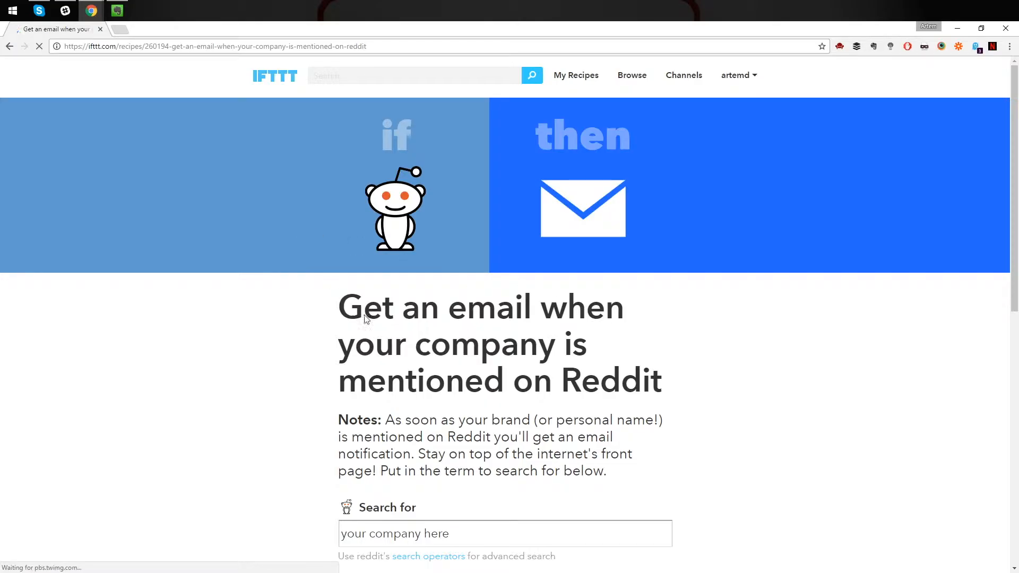
# Read the Reddit mention recipe's title and its notes about email notifications and the search term.
pyautogui.moveTo(340, 309); pyautogui.dragTo(625, 315)
pyautogui.click(414, 393)
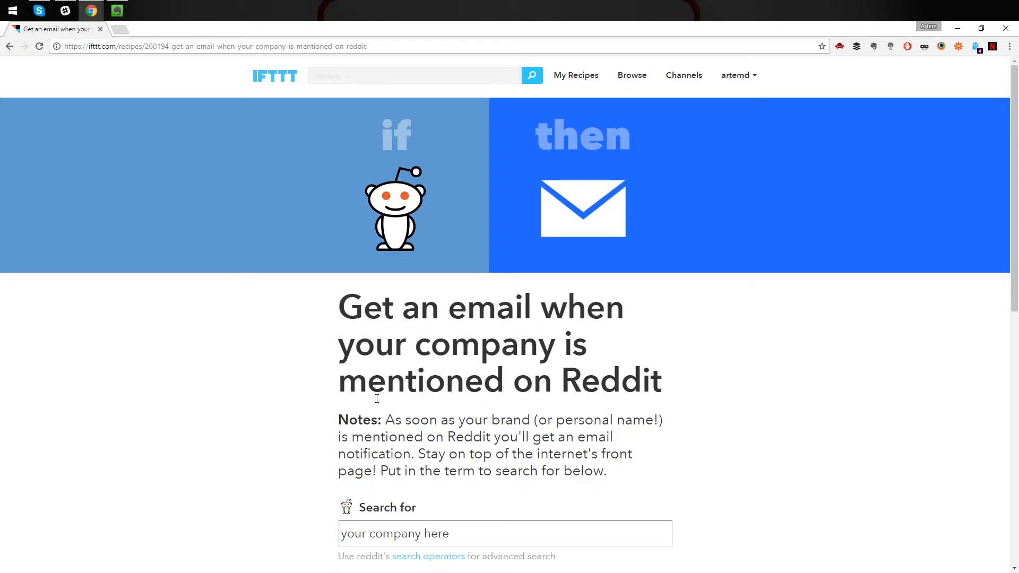
pyautogui.scroll(-4, 393, 366)
pyautogui.scroll(3, 351, 271)
pyautogui.moveTo(339, 258); pyautogui.dragTo(685, 258)
pyautogui.click(691, 258)
pyautogui.moveTo(339, 297); pyautogui.dragTo(621, 296)
pyautogui.click(625, 295)
pyautogui.moveTo(339, 328); pyautogui.dragTo(705, 329)
pyautogui.click(707, 330)
# Set the Reddit search term to "microsoft" and add the recipe.
pyautogui.scroll(-5, 387, 272)
pyautogui.doubleClick(405, 220)
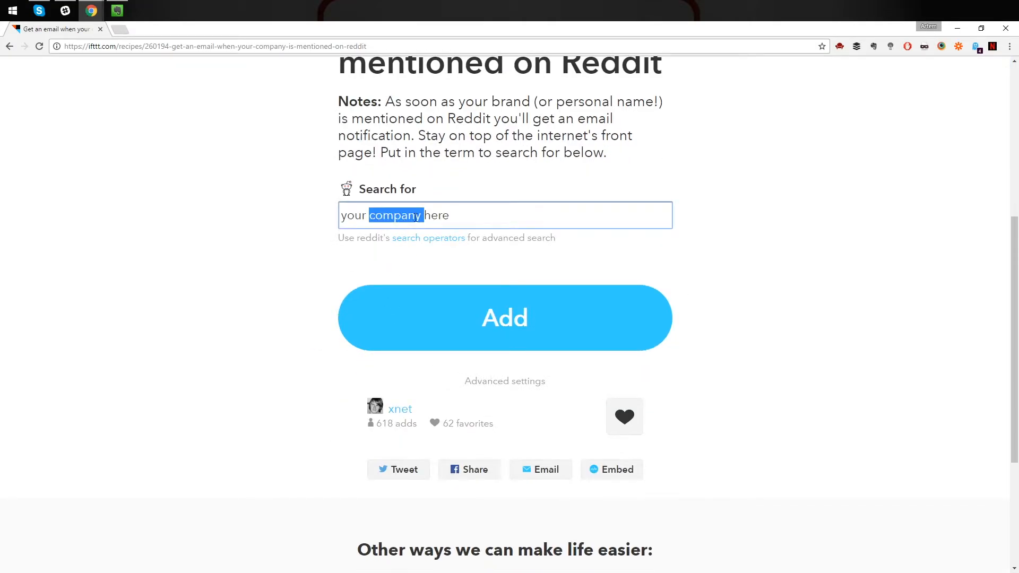
pyautogui.tripleClick(421, 219)
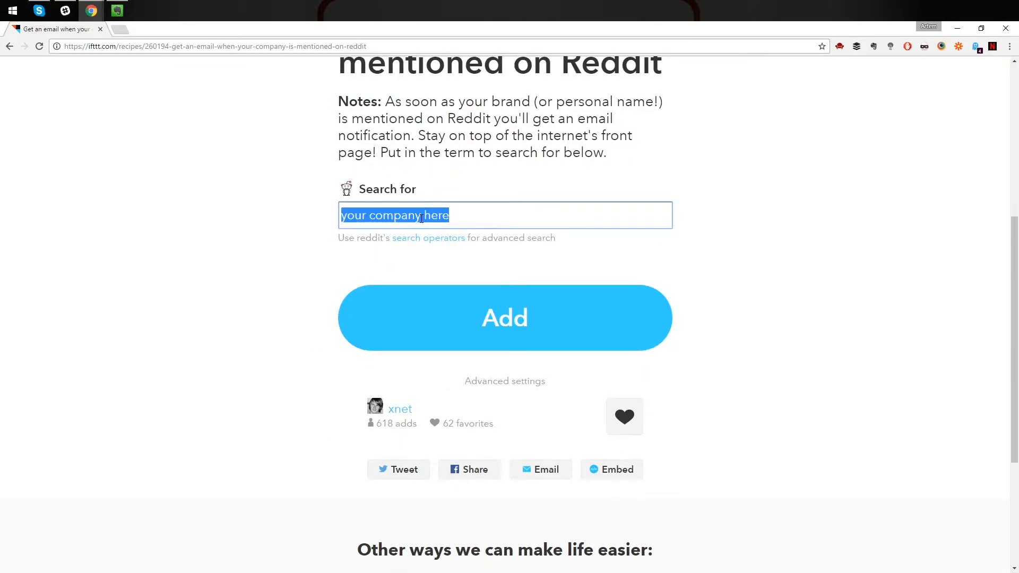
pyautogui.write('microsoft')
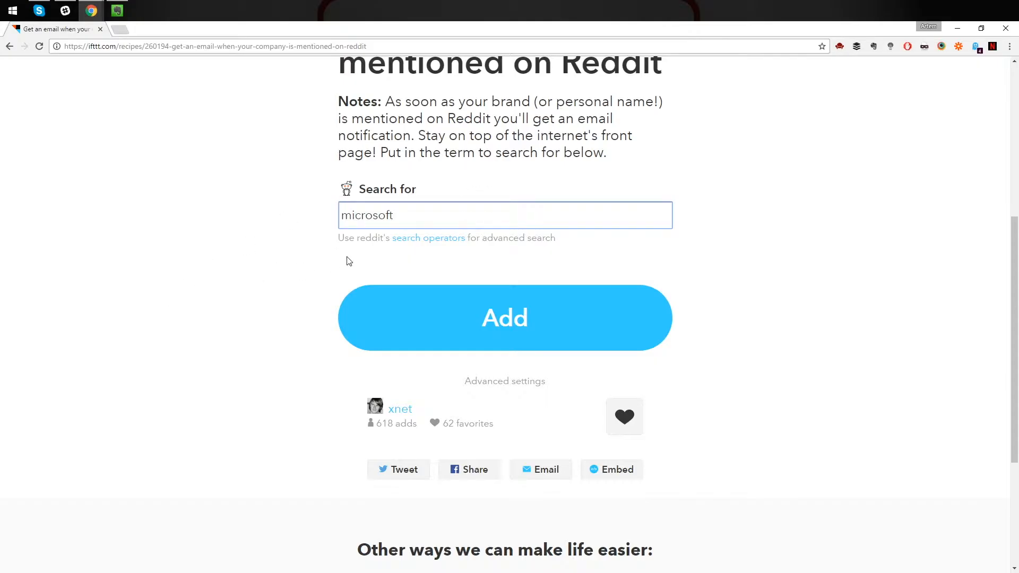
pyautogui.click(474, 330)
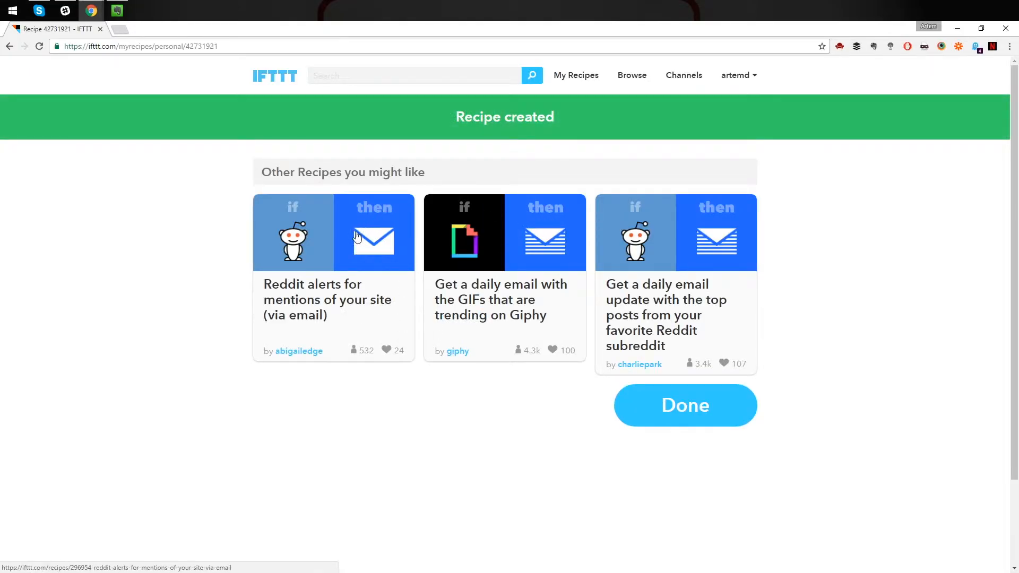
# Open the Reddit-to-email recipe from My Recipes and examine the subject and body templates of its email action.
pyautogui.click(584, 80)
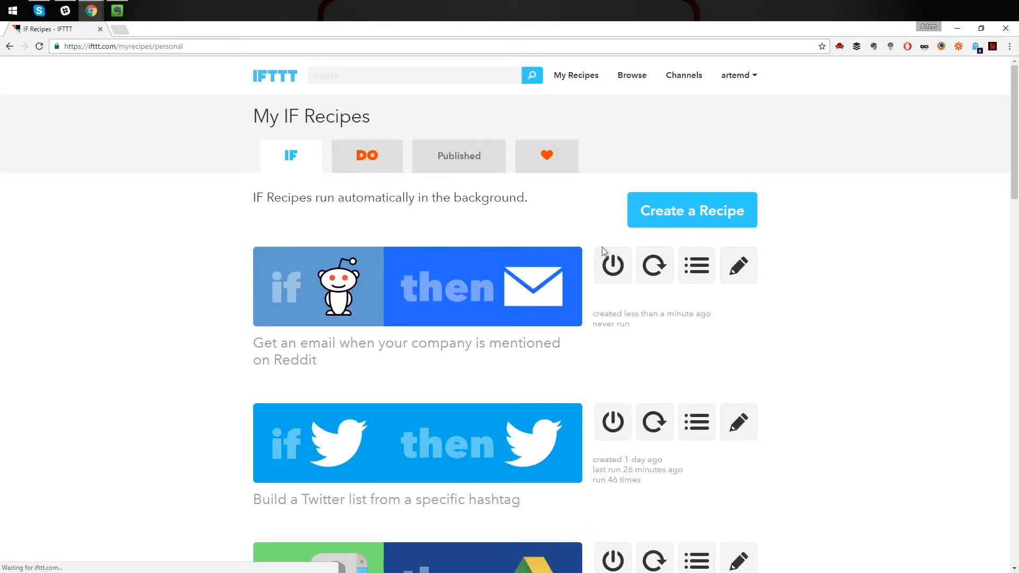
pyautogui.click(461, 292)
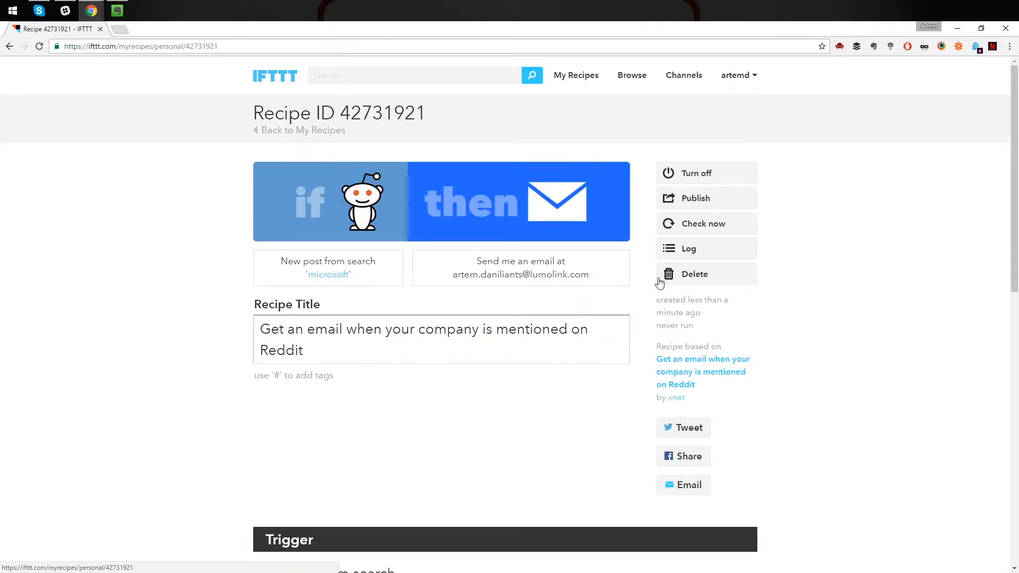
pyautogui.scroll(-6, 539, 333)
pyautogui.scroll(-6, 540, 333)
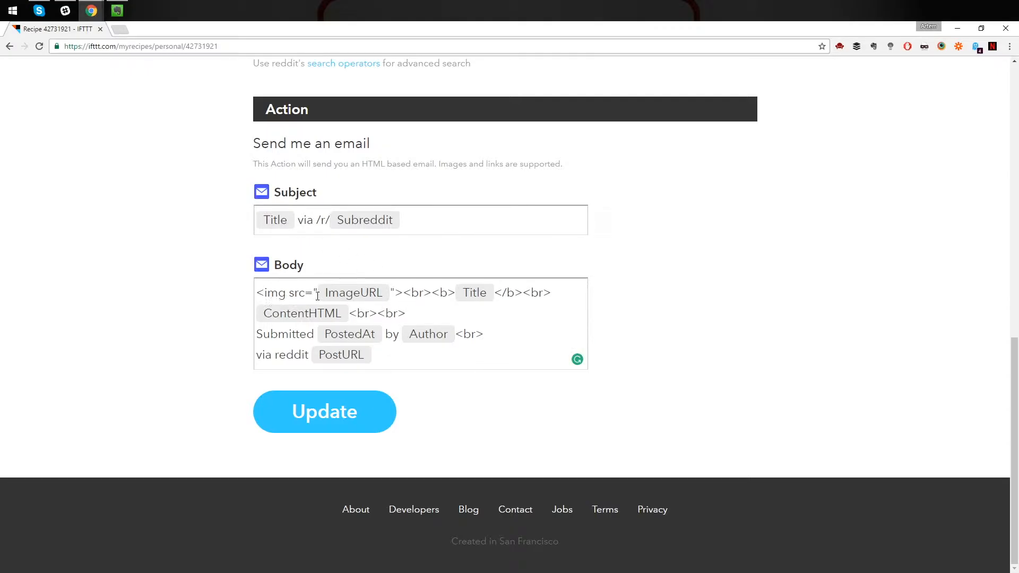
pyautogui.moveTo(259, 290); pyautogui.dragTo(436, 362)
pyautogui.click(435, 357)
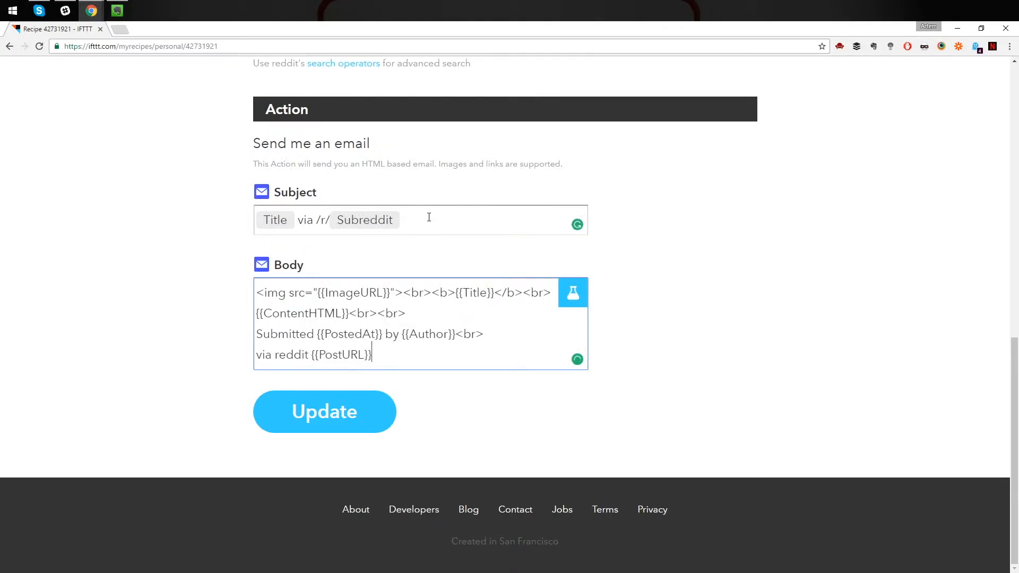
pyautogui.moveTo(425, 218); pyautogui.dragTo(242, 213)
pyautogui.click(280, 219)
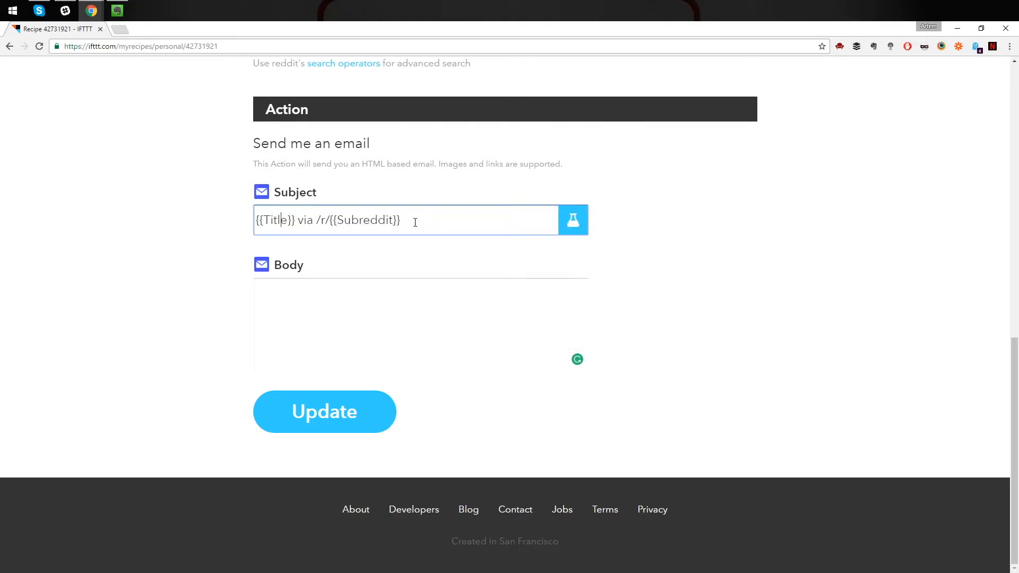
pyautogui.moveTo(387, 222); pyautogui.dragTo(204, 226)
pyautogui.click(205, 225)
# Delete the Reddit-to-email recipe and confirm the deletion.
pyautogui.scroll(12, 211, 225)
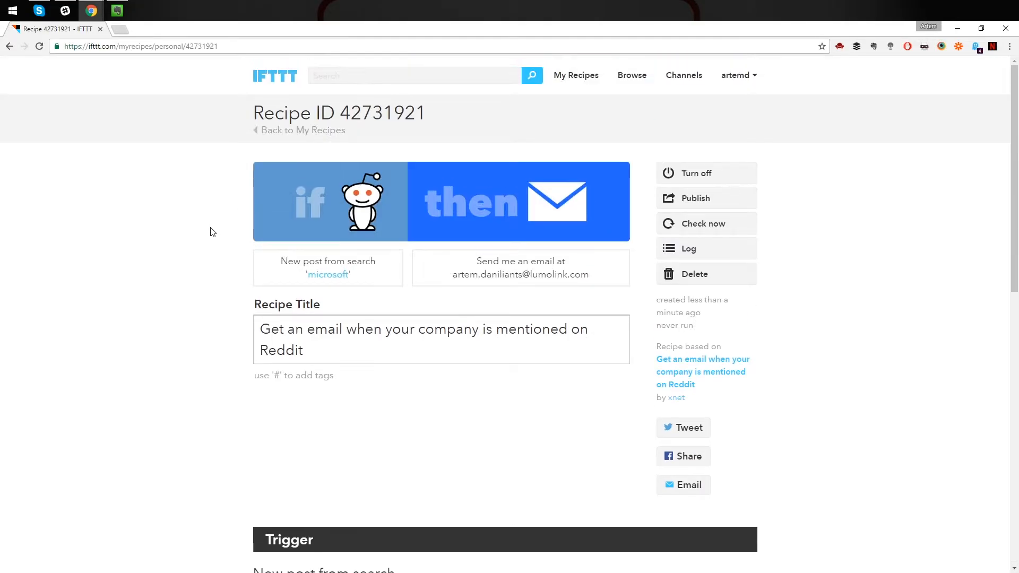
pyautogui.click(716, 278)
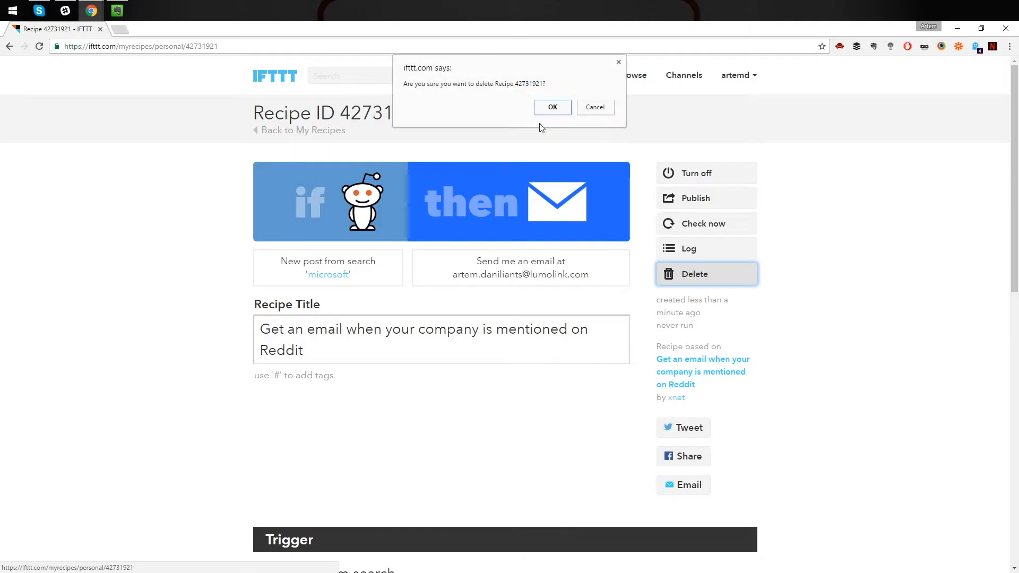
pyautogui.click(552, 108)
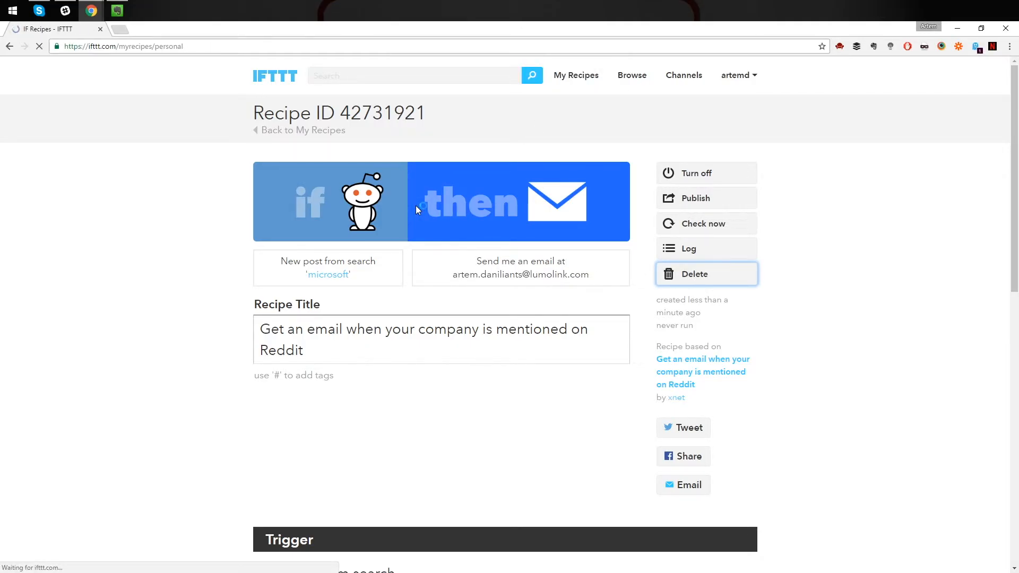